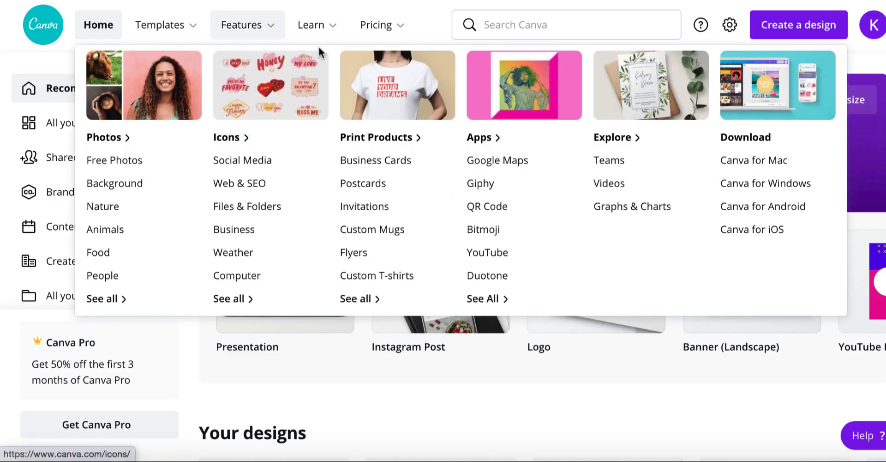
- Open the website templates in the Business template category
mouse_move(355, 10)
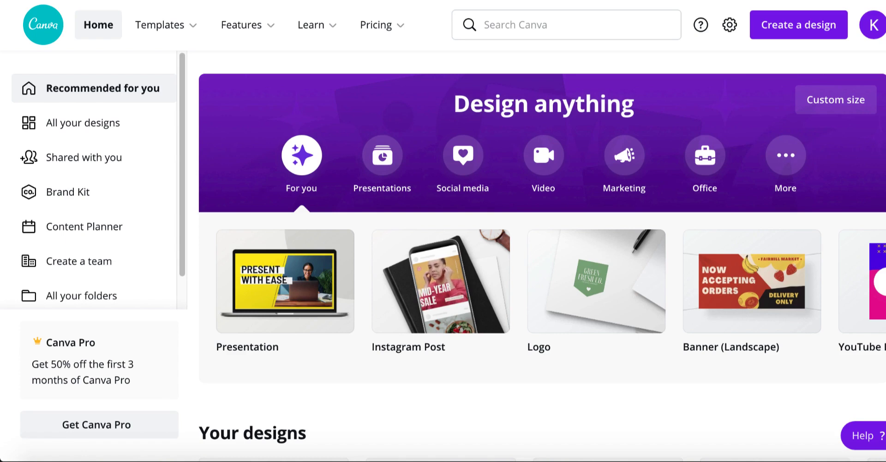
mouse_move(186, 34)
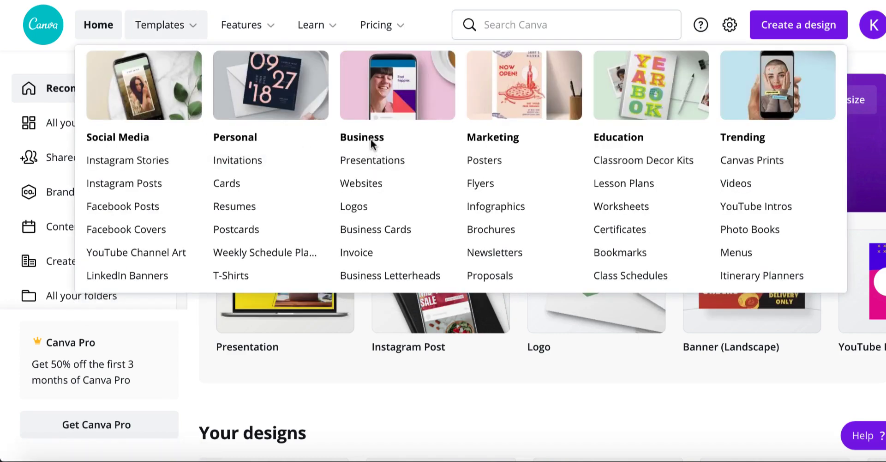
left_click(365, 183)
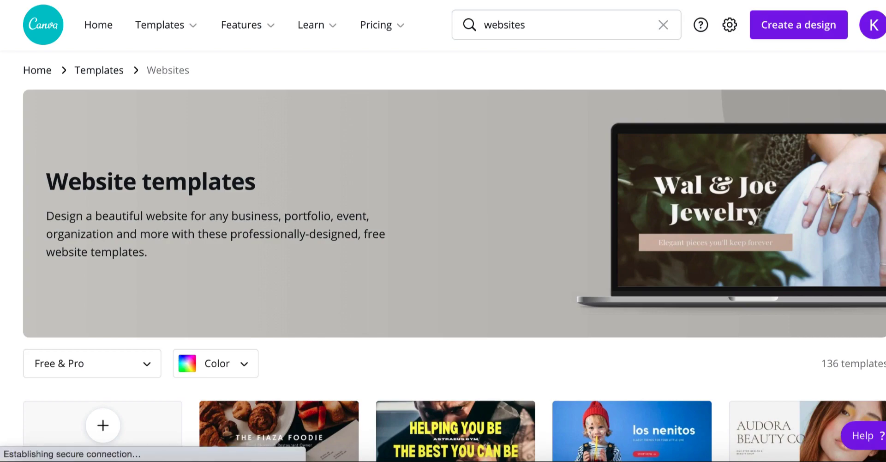
- Browse the website templates and start customizing the Yellow Bold & Modern Gym Health Website template
scroll(454, 255, "down", 6)
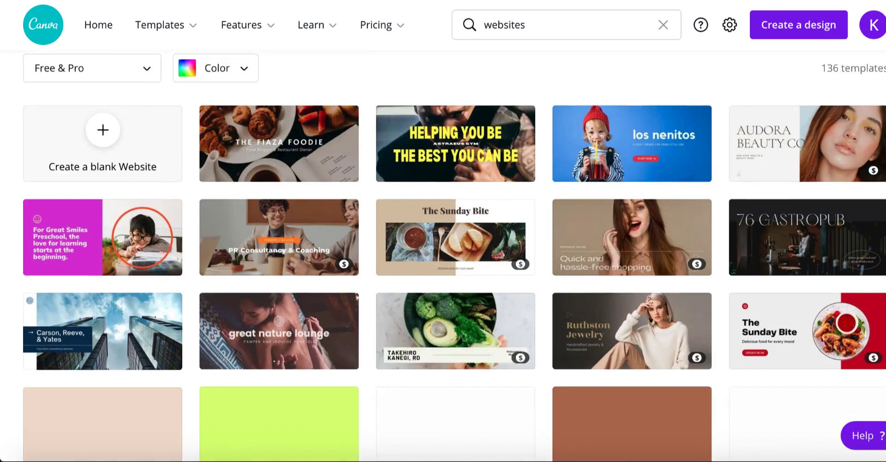
scroll(455, 255, "down", 10)
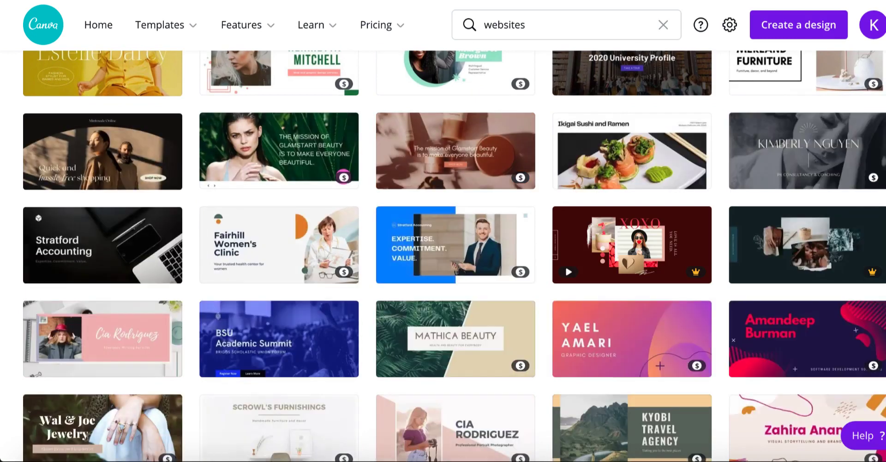
scroll(455, 255, "down", 6)
scroll(454, 255, "up", 20)
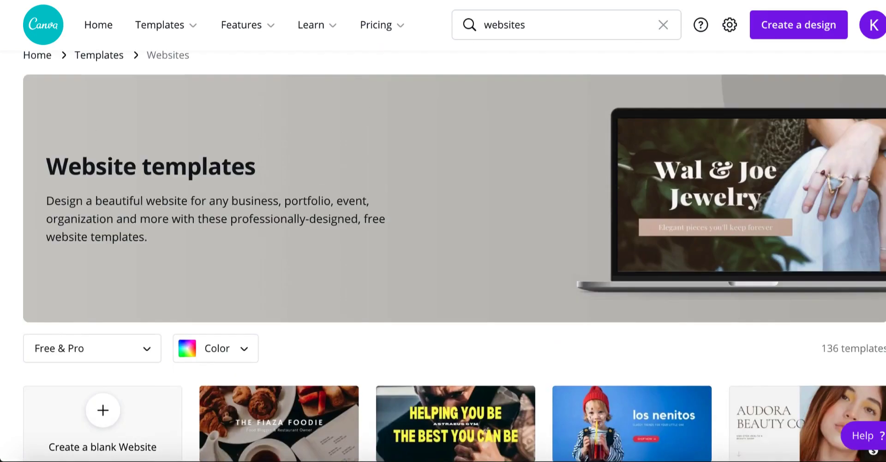
scroll(152, 369, "down", 1)
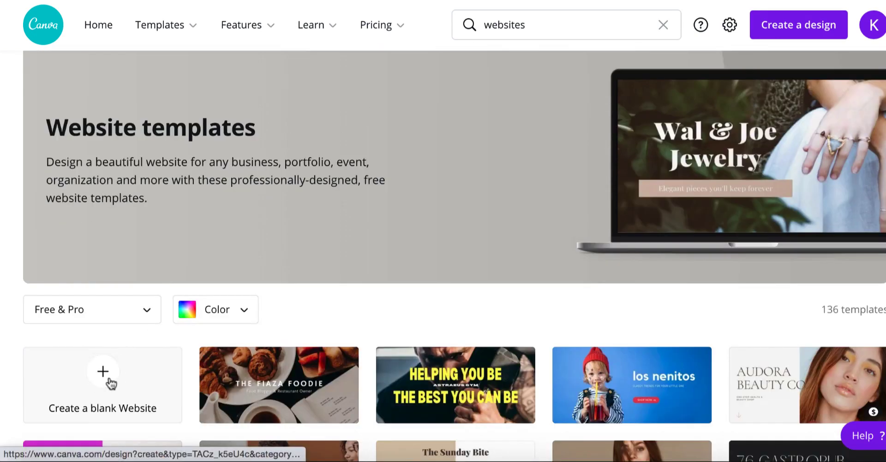
left_click(111, 383)
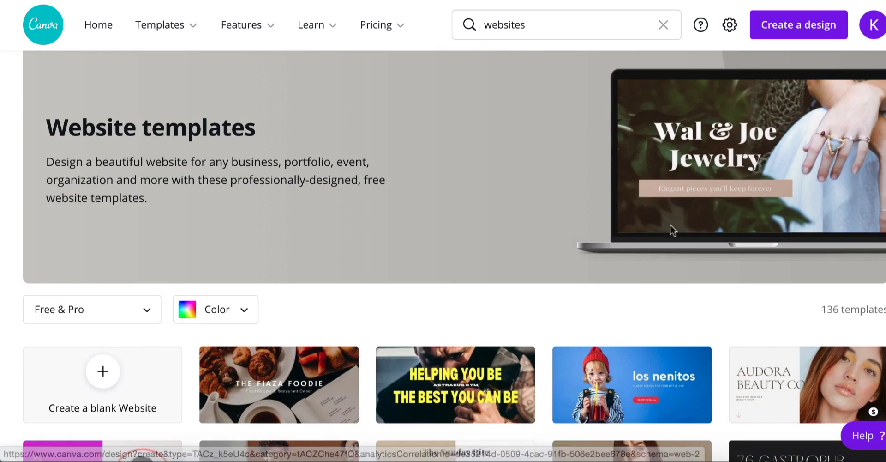
scroll(681, 291, "down", 2)
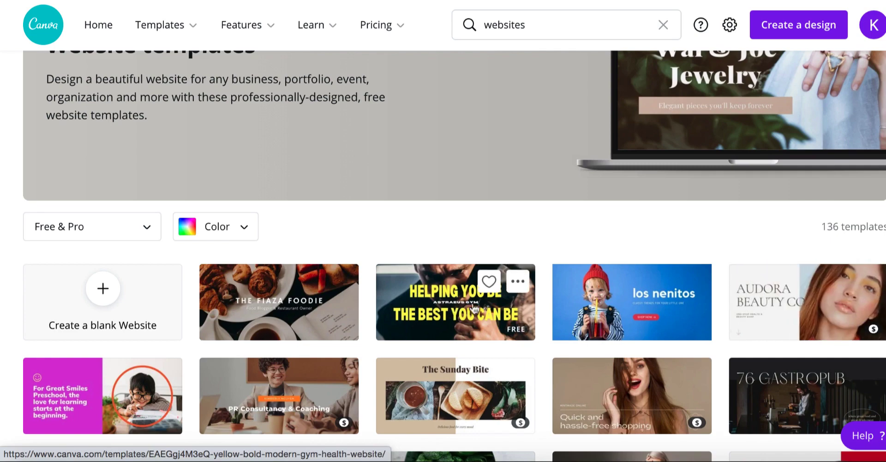
left_click(450, 308)
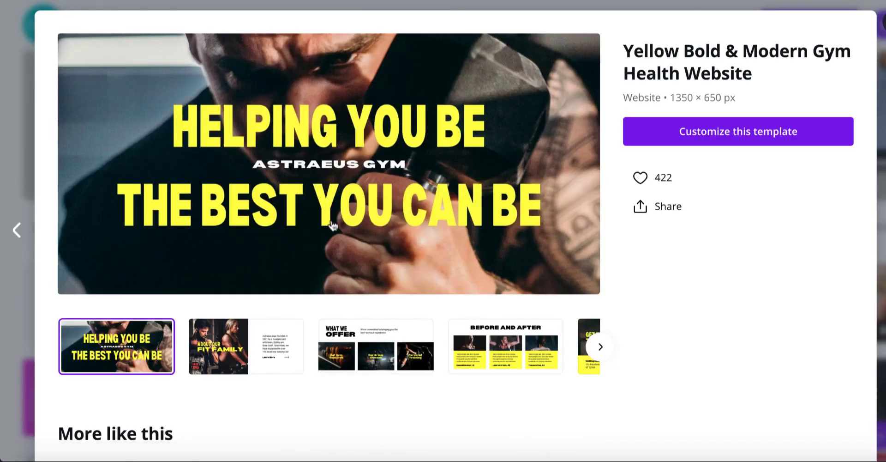
left_click(709, 134)
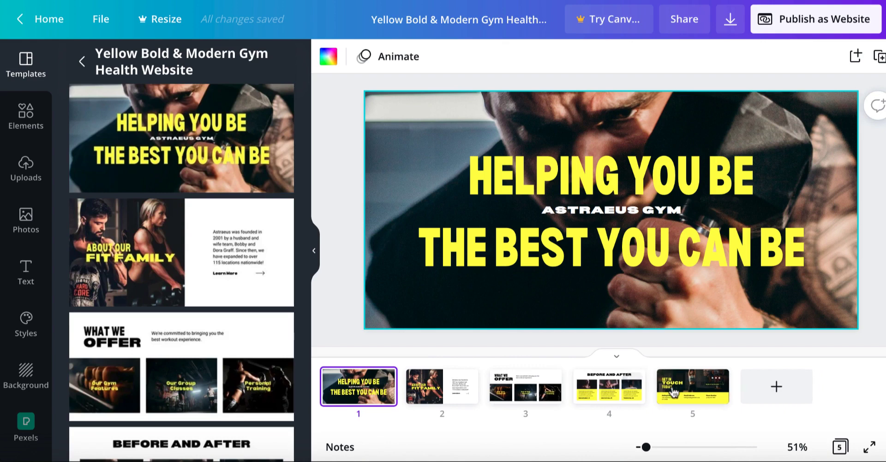
- Go to page 5 of the design and show its page options
left_click(716, 381)
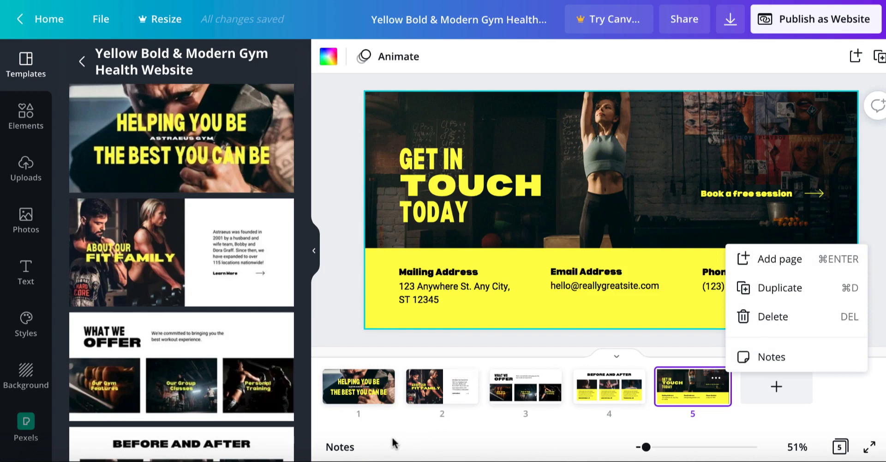
left_click(431, 440)
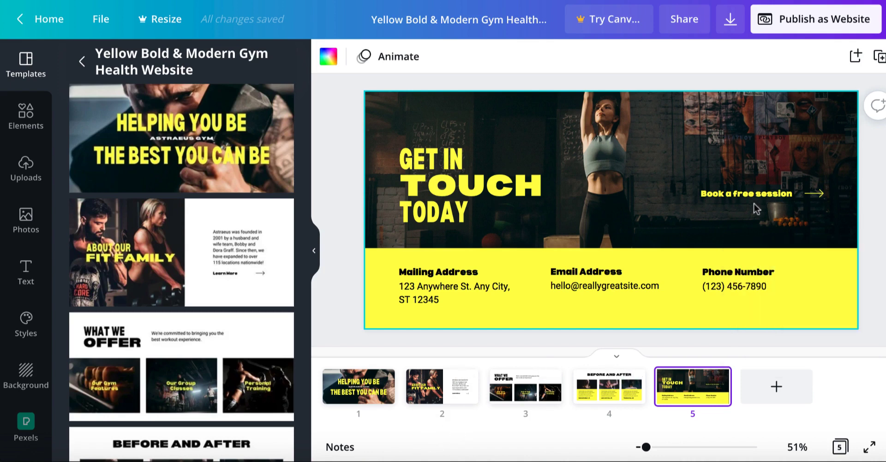
- Choose the Scrolling web style for publishing the design as a website and open the site
left_click(792, 28)
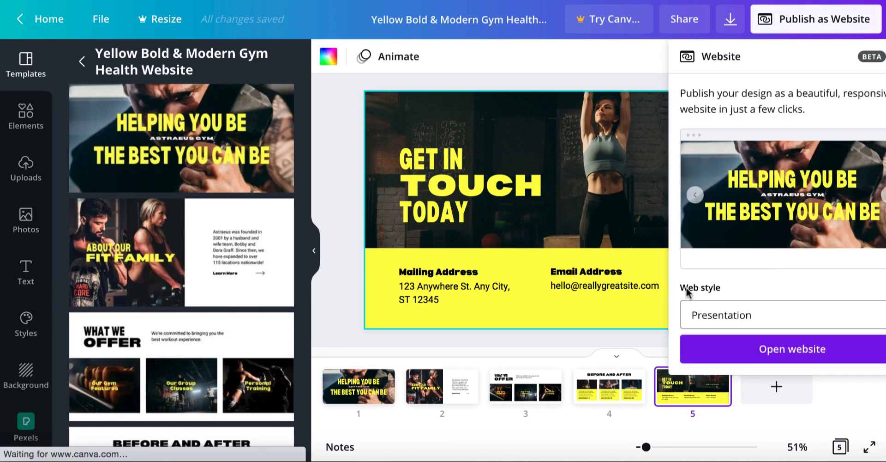
left_click(764, 318)
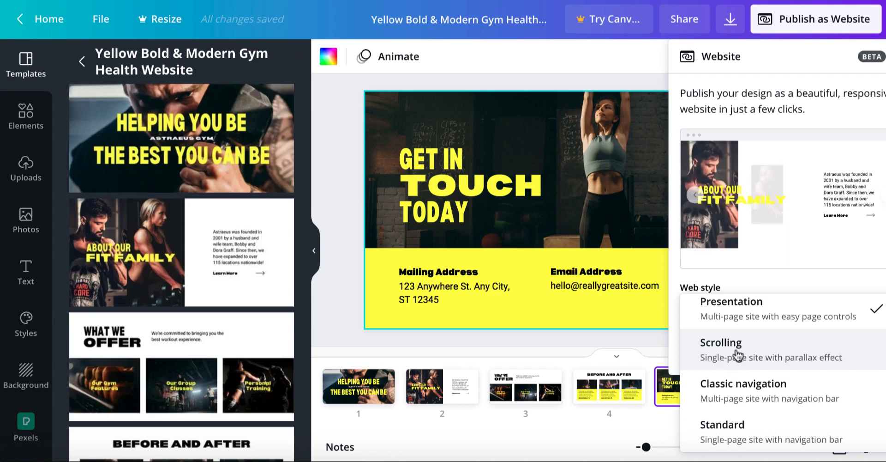
left_click(738, 355)
left_click(762, 350)
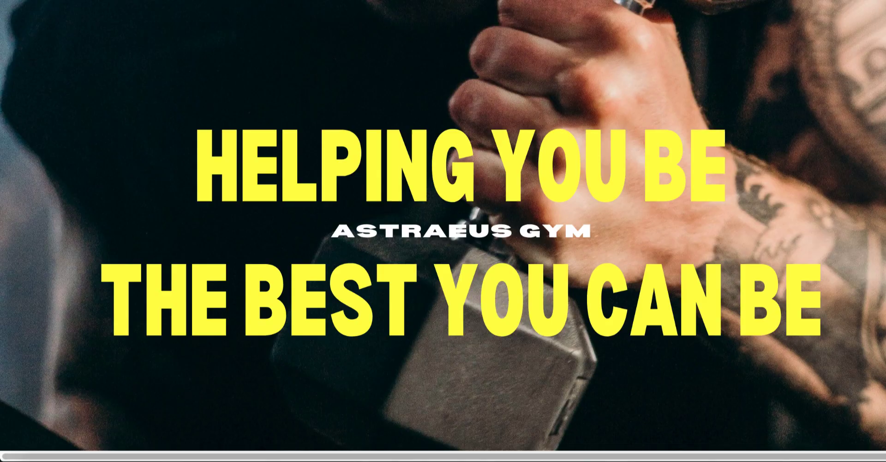
- Examine the opened website's sections down to the contact details and back up, and close the publishing options
scroll(443, 230, "down", 5)
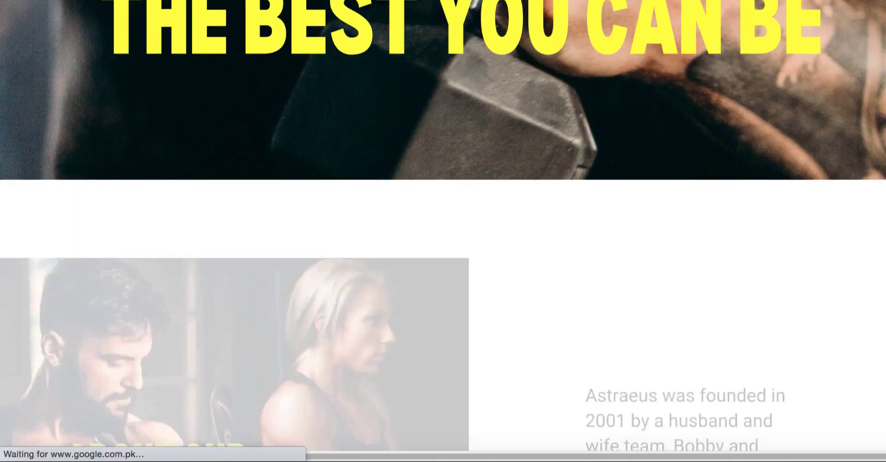
scroll(444, 231, "down", 10)
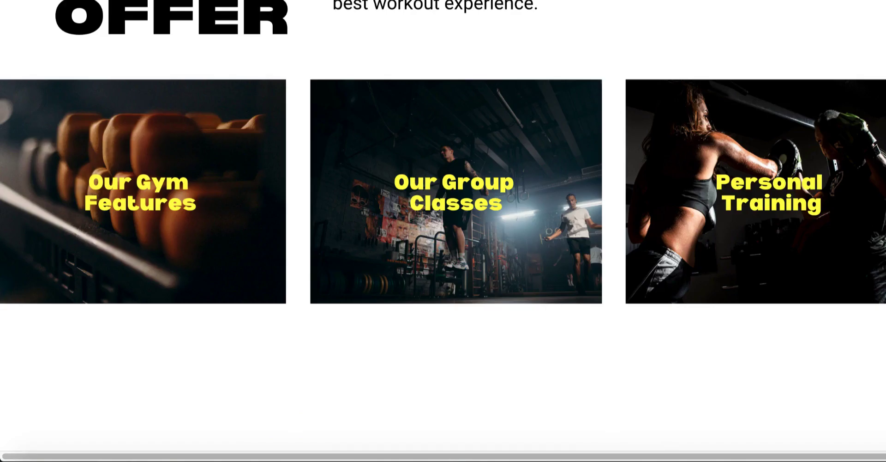
scroll(194, 265, "down", 6)
scroll(194, 265, "up", 8)
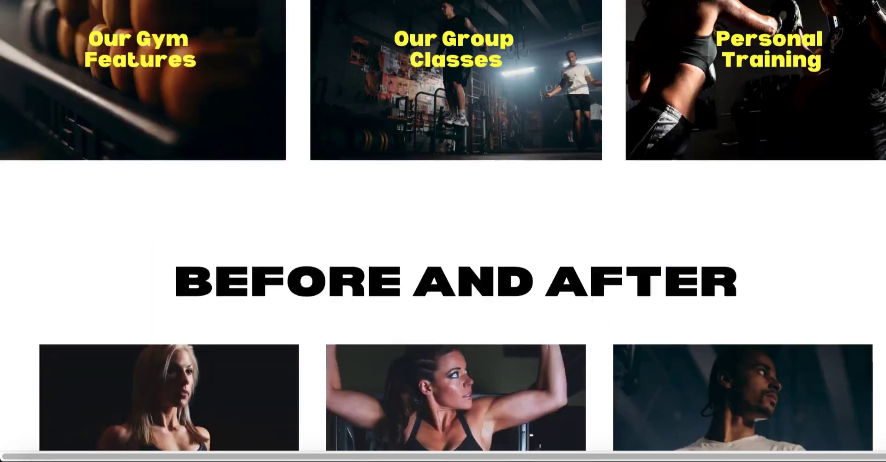
scroll(194, 266, "down", 5)
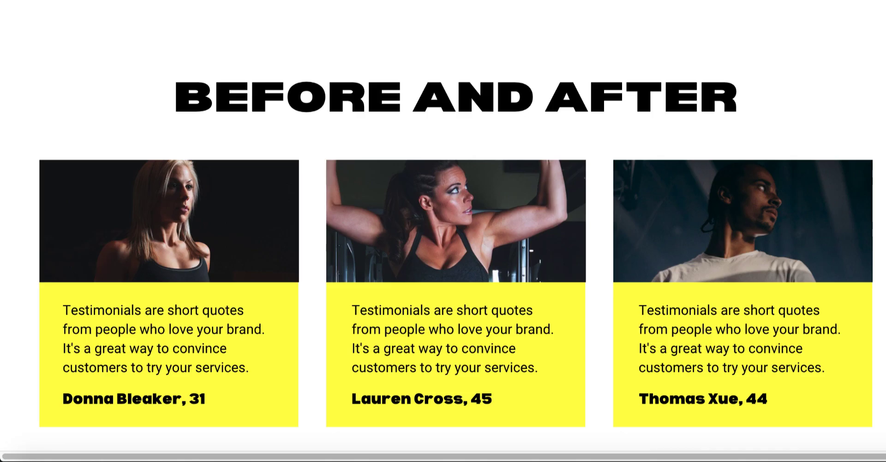
scroll(443, 226, "down", 8)
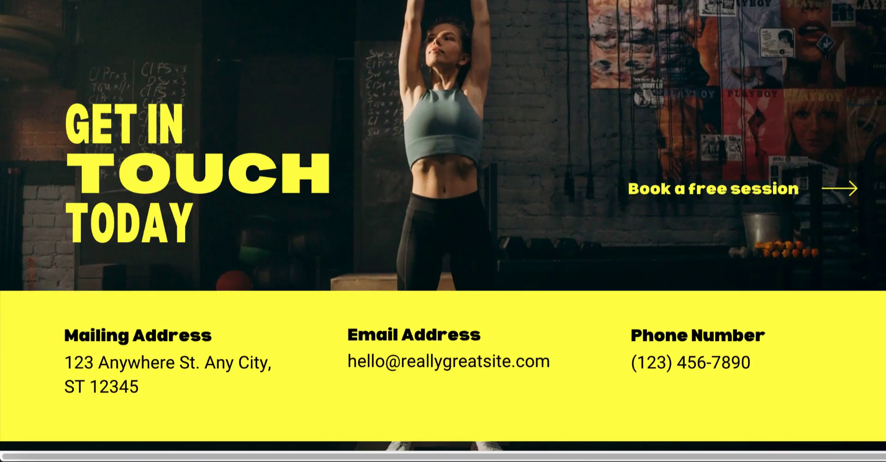
scroll(443, 225, "up", 10)
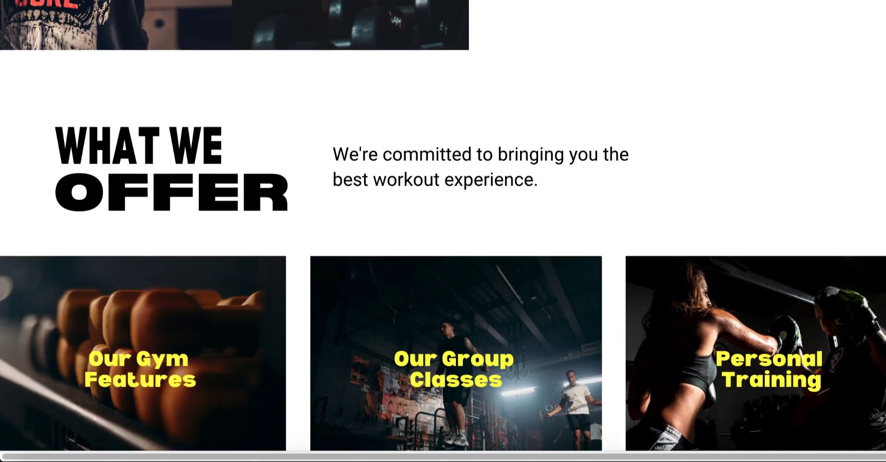
scroll(443, 225, "up", 10)
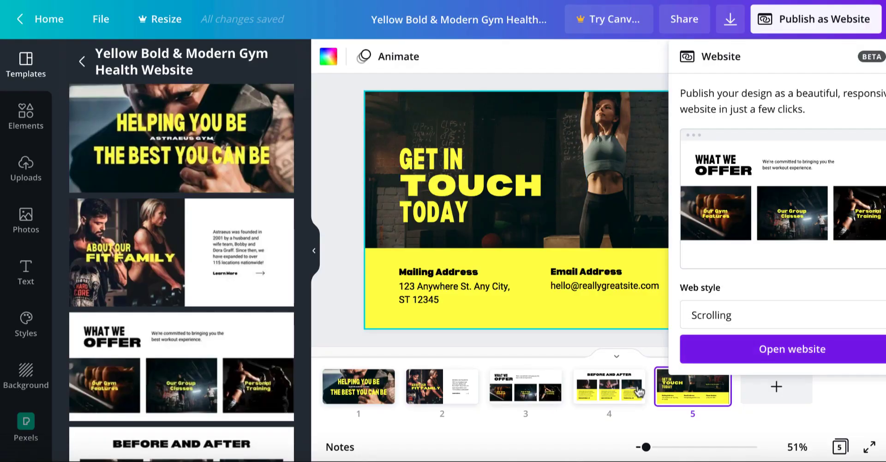
key("Escape")
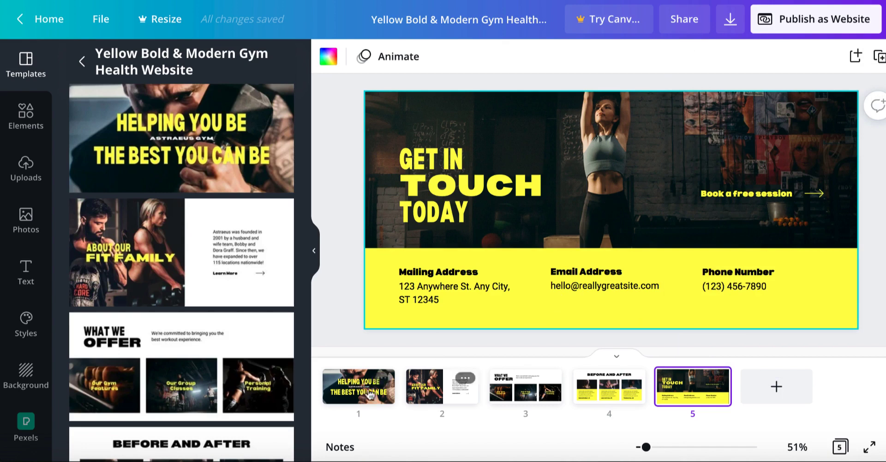
- On page 1, open the "HELPING YOU BE" and "THE BEST YOU CAN BE" headings for text editing
left_click(352, 393)
left_click(549, 191)
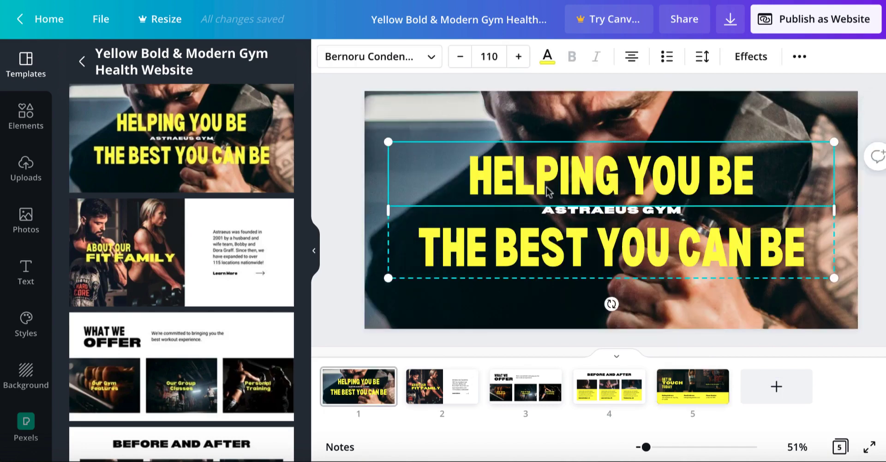
left_click(531, 183)
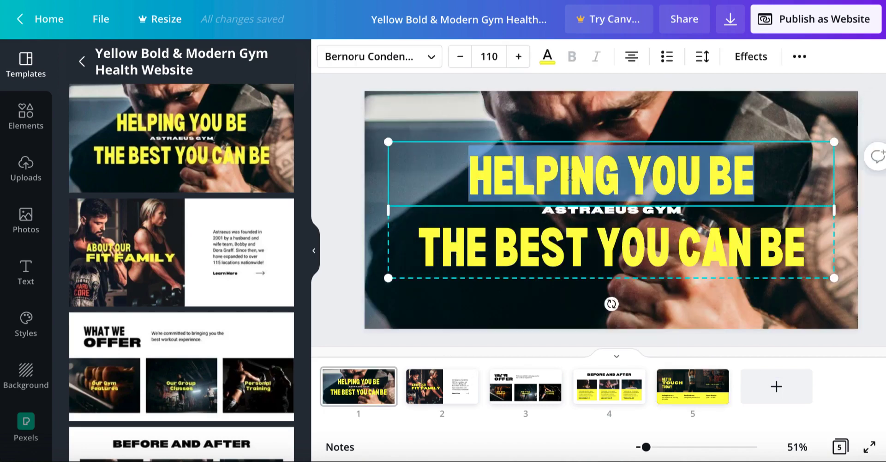
left_click(494, 249)
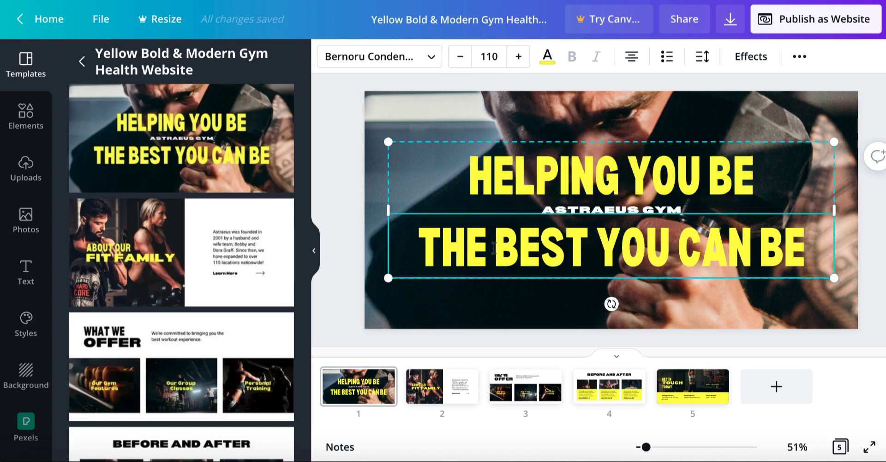
left_click(495, 248)
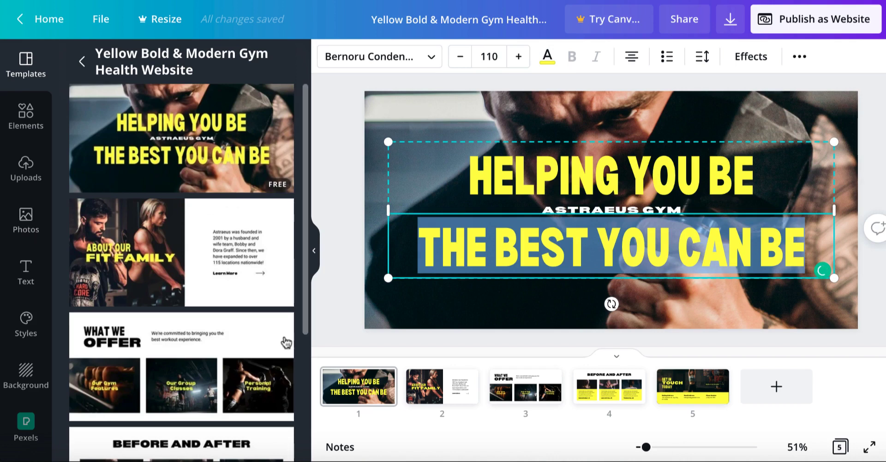
- Show the available backgrounds and select the background photo of page 1
left_click(26, 374)
left_click(388, 318)
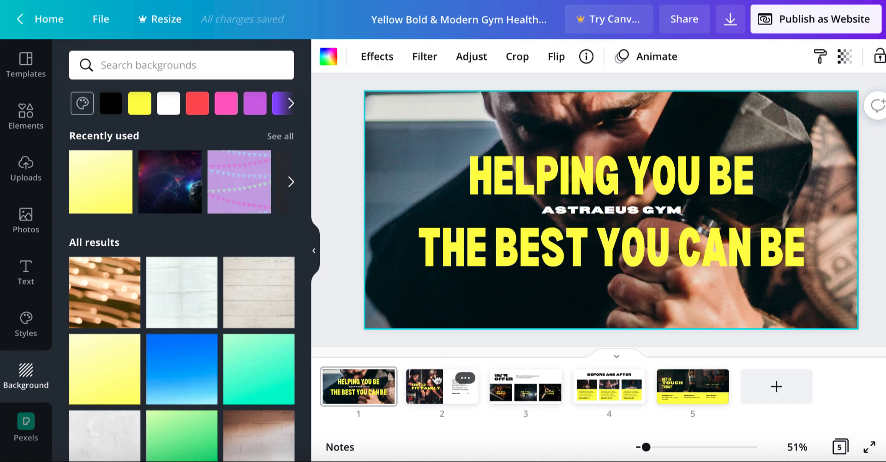
- On page 2, select the "FIT FAMILY" heading, the photo of the man and the paragraph about the gym's founding
left_click(436, 380)
left_click(503, 224)
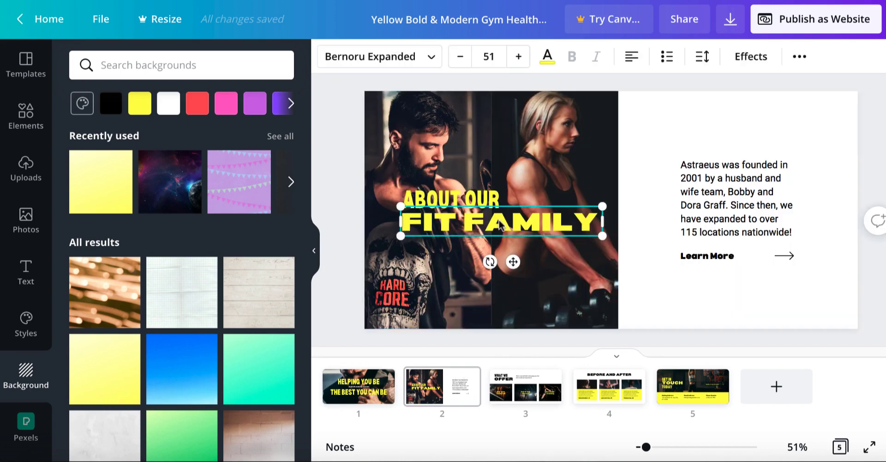
left_click(470, 157)
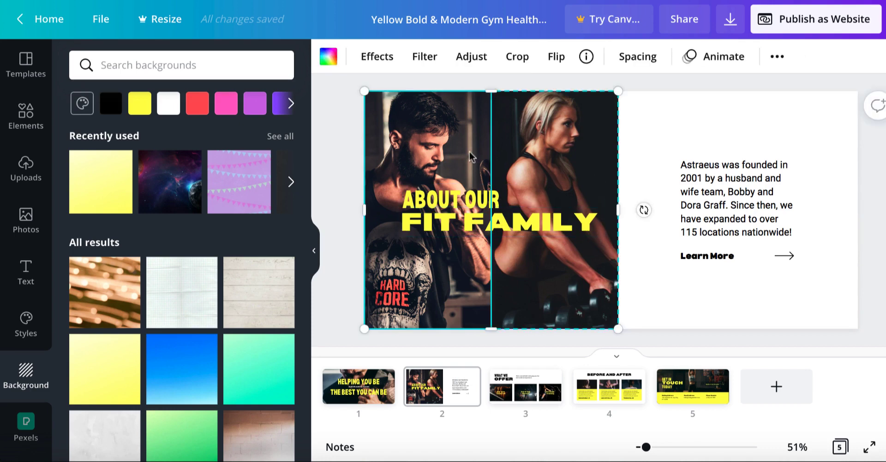
left_click(711, 198)
- On page 3, open the "OFFER" heading and the workout experience description for text editing
left_click(535, 396)
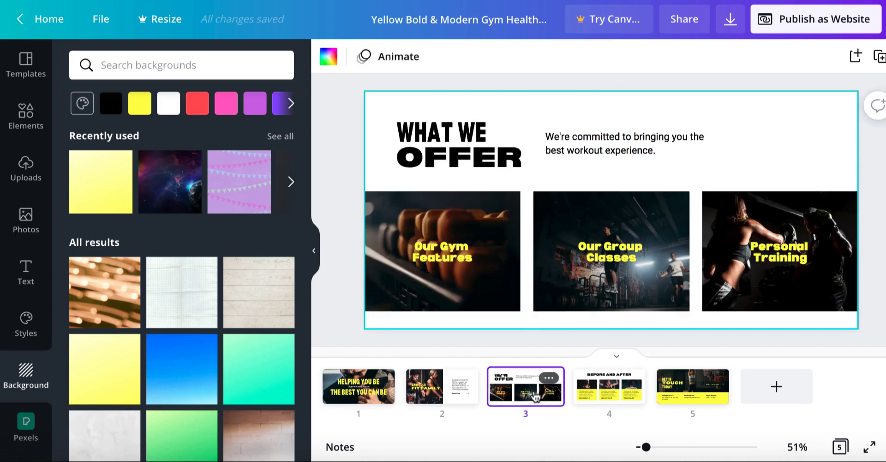
left_click(580, 156)
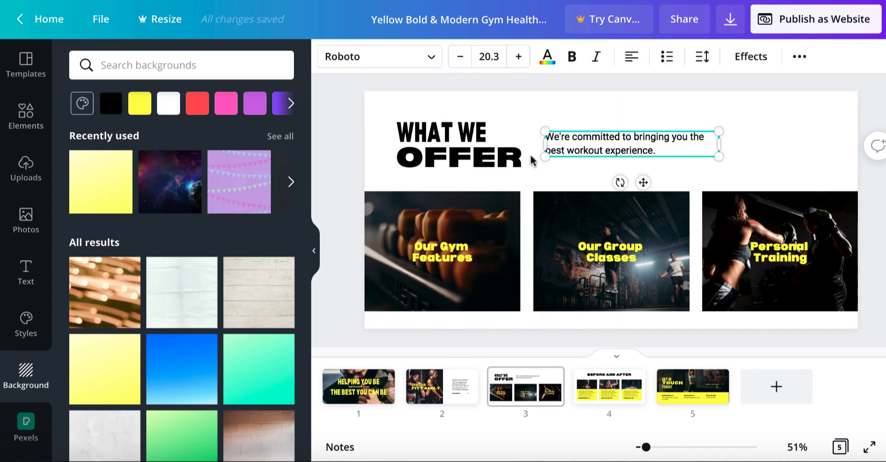
left_click(491, 155)
double_click(491, 156)
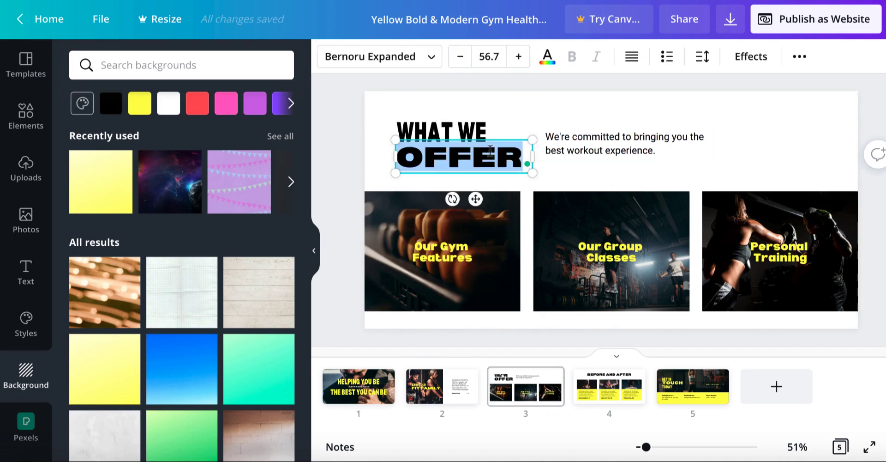
double_click(607, 155)
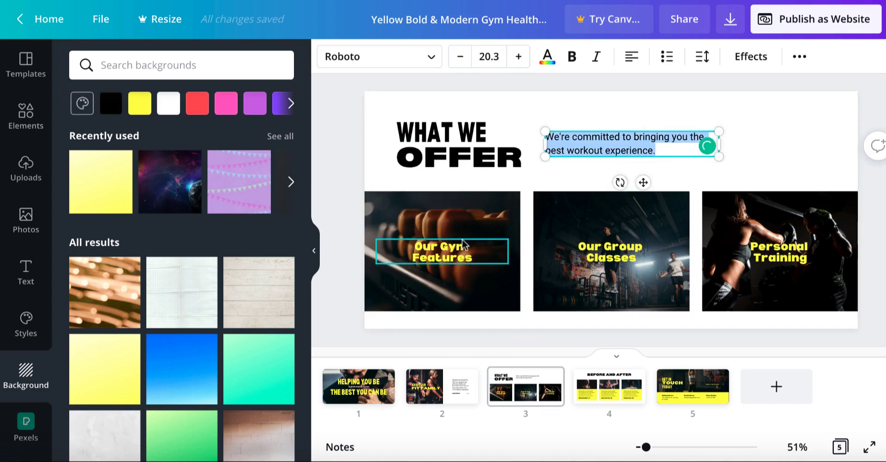
- On page 3, select the "Our Gym Features" photo and show the stock photos and the uploaded media
left_click(451, 222)
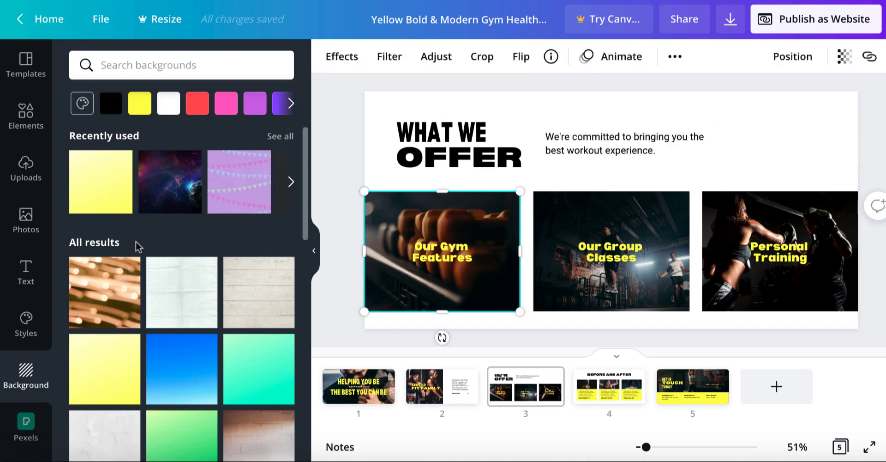
left_click(27, 221)
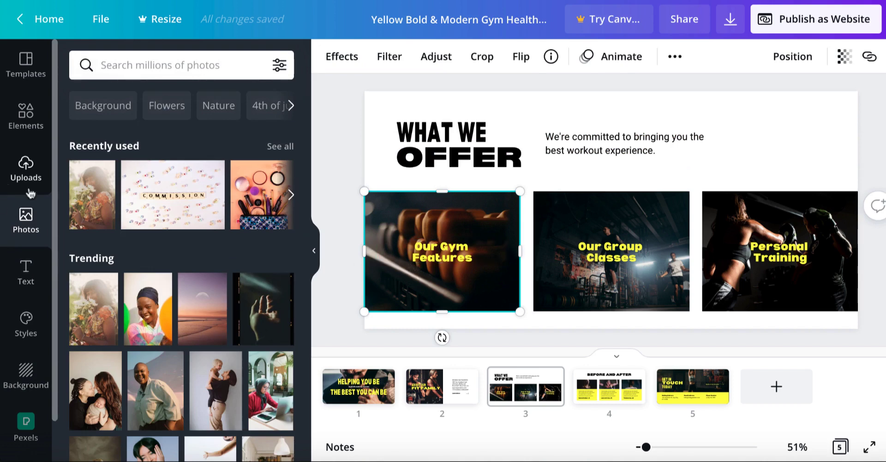
left_click(27, 171)
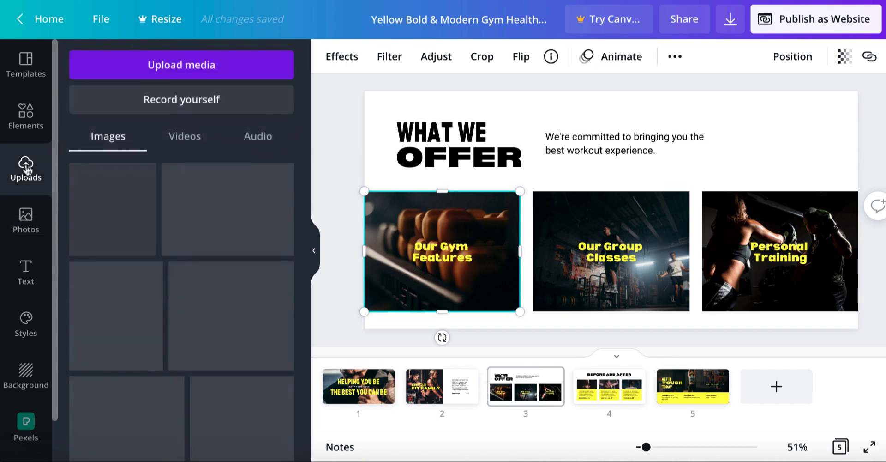
- Show the media upload sources and browse the device's Desktop folder, leaving without choosing a file
left_click(165, 74)
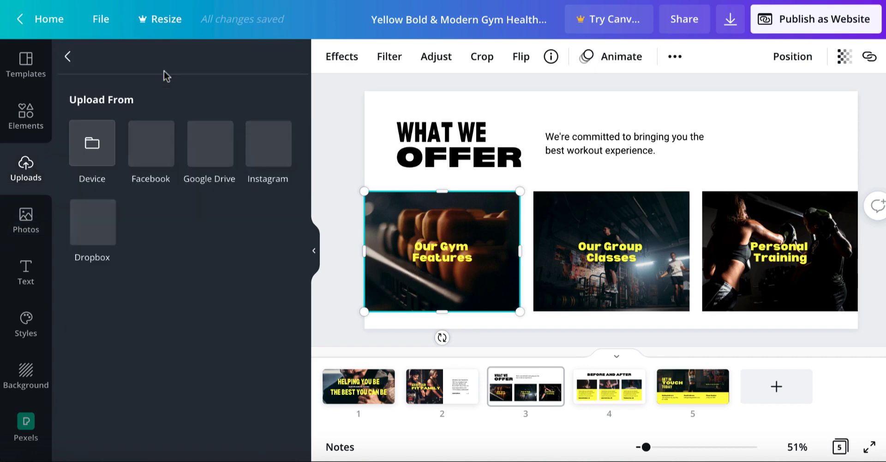
left_click(92, 155)
left_click(195, 148)
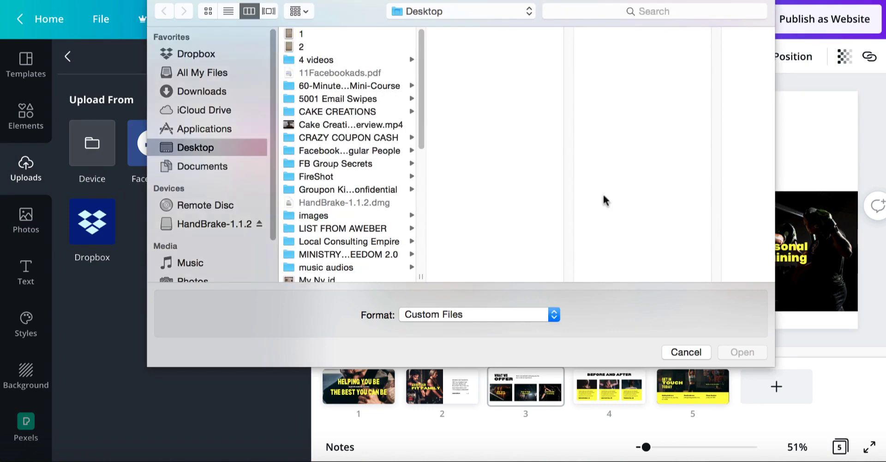
left_click(693, 351)
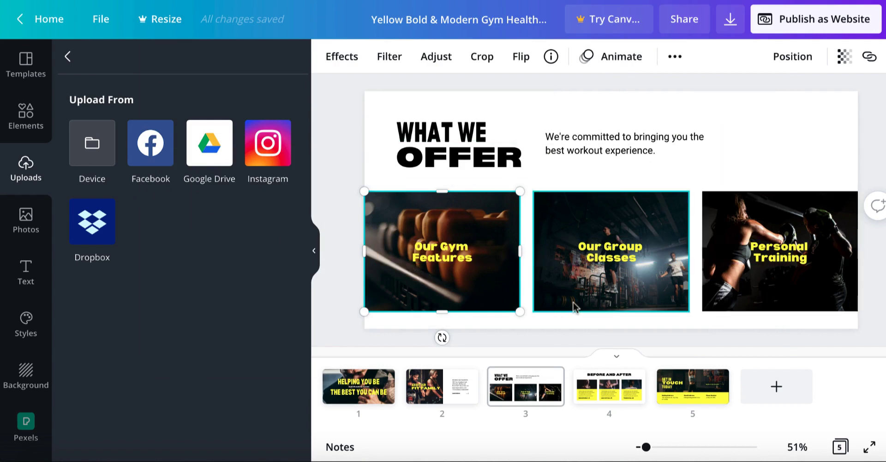
- Go back to page 1 and select its background photo
left_click(368, 387)
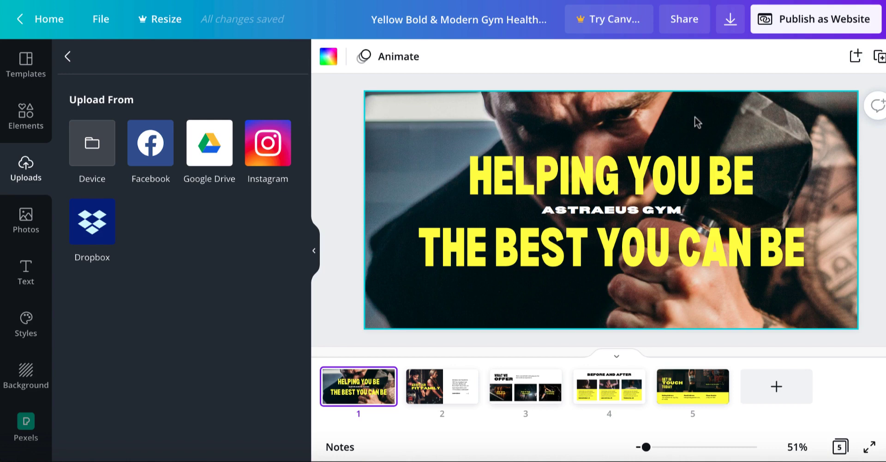
left_click(383, 130)
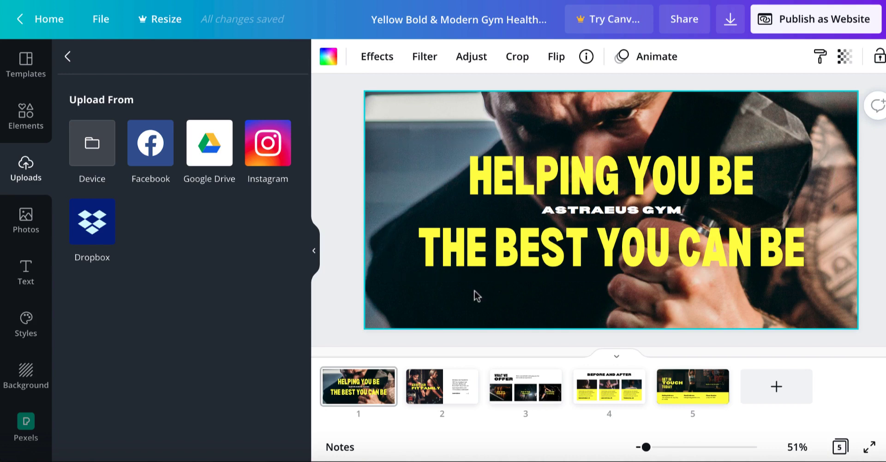
- Leave the design for the home page and open the Personal branding course to examine its lessons and key learnings
left_click(52, 29)
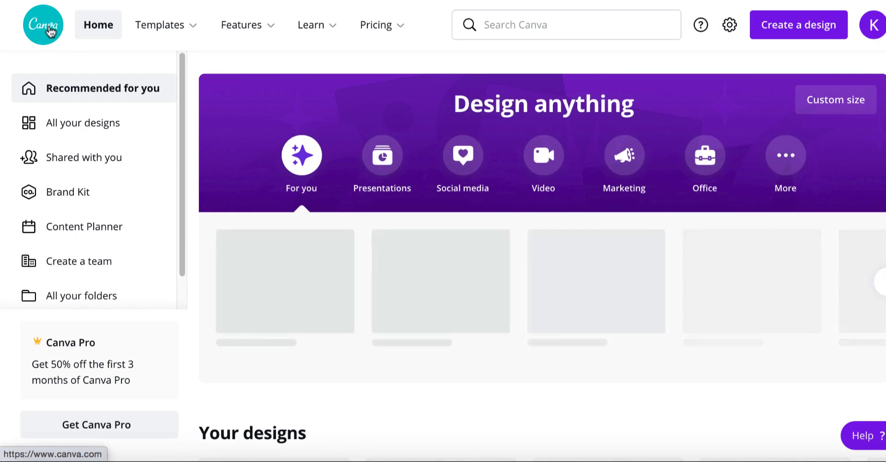
mouse_move(192, 36)
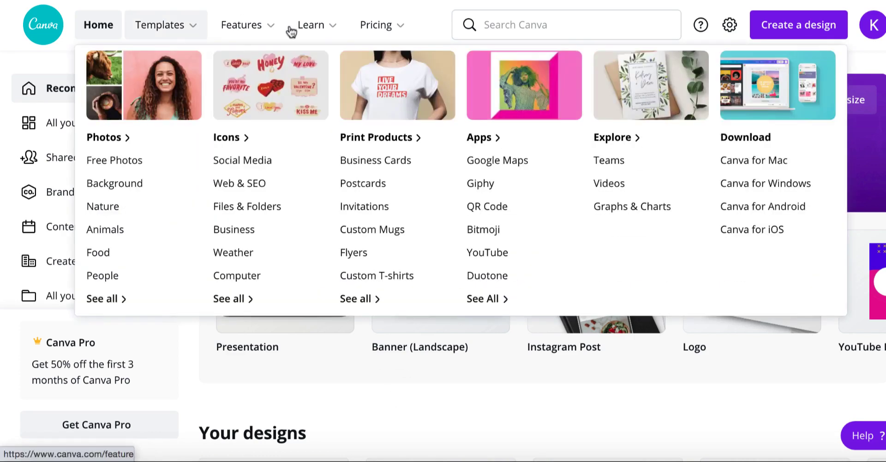
mouse_move(320, 36)
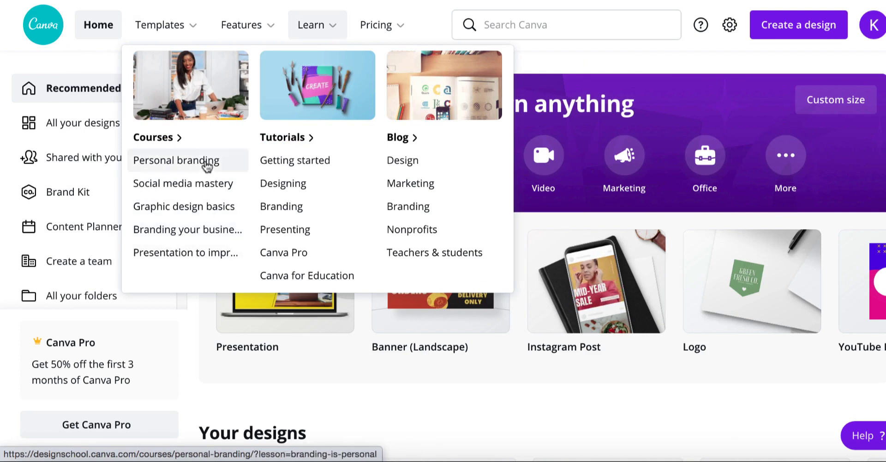
left_click(175, 164)
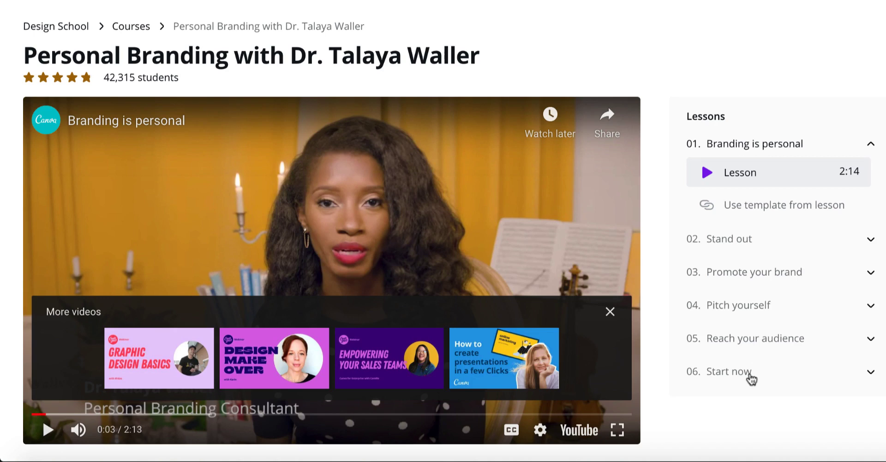
scroll(443, 231, "down", 5)
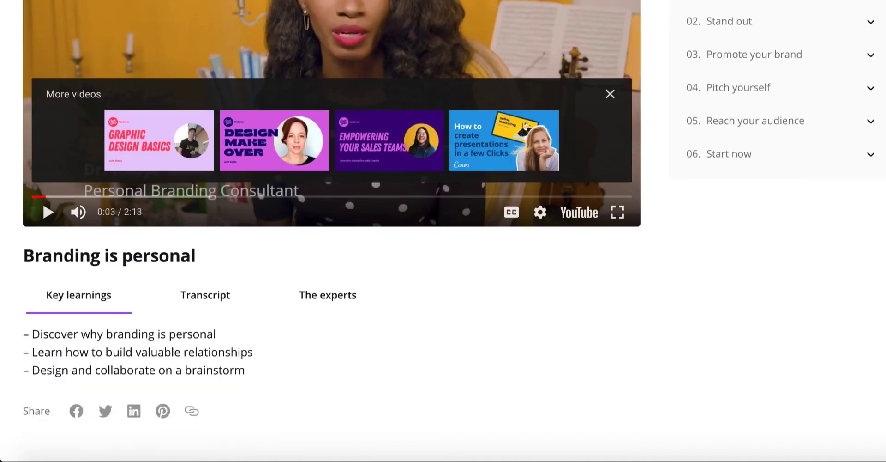
scroll(443, 231, "up", 4)
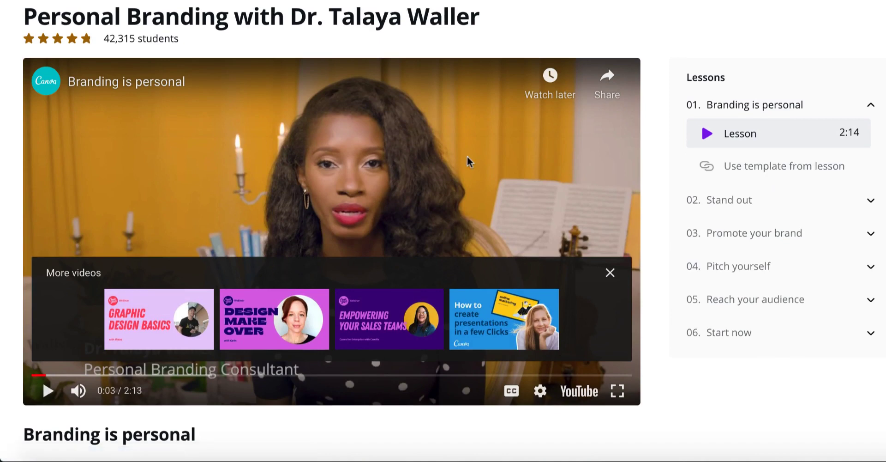
scroll(331, 231, "up", 3)
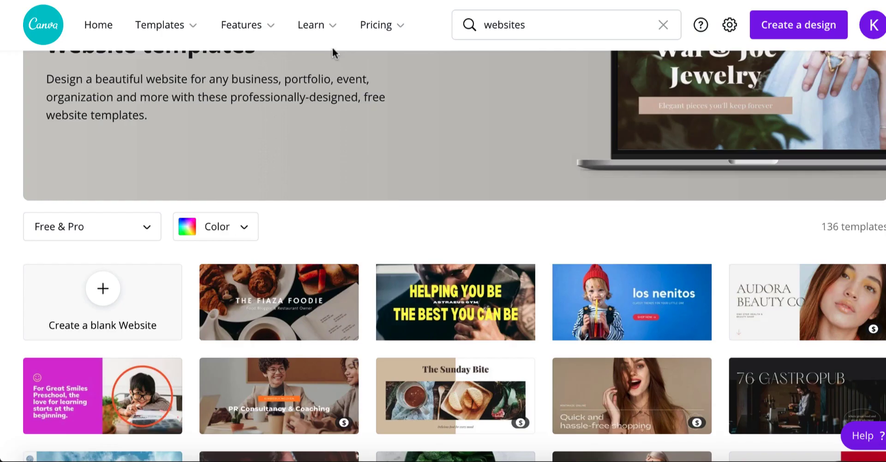
- Show the available learning resources, including the tutorials
mouse_move(328, 32)
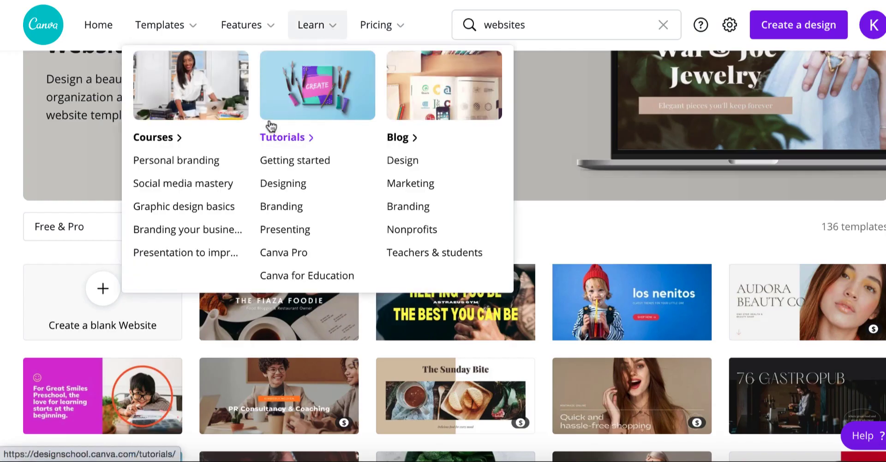